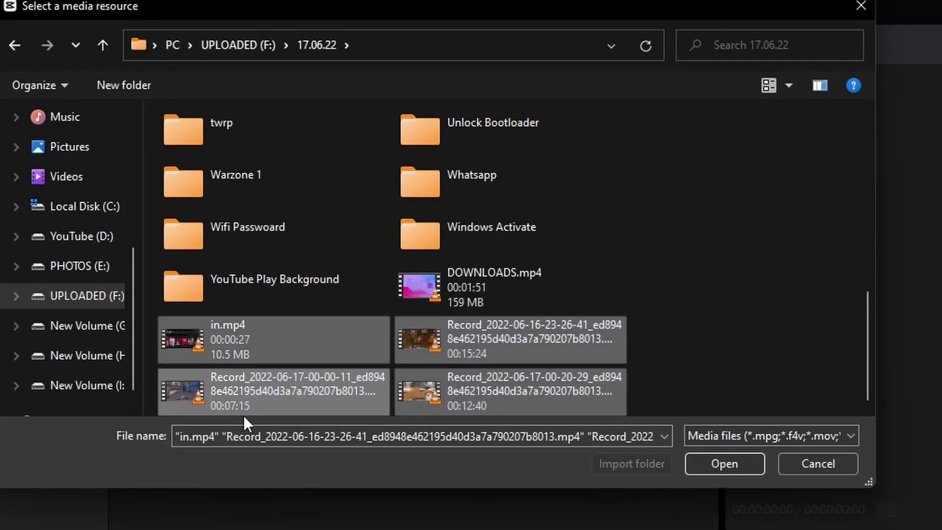
# Import the four gameplay clips, put the 12:41 recording on the timeline and enlarge it slightly.
pyautogui.click(687, 463)
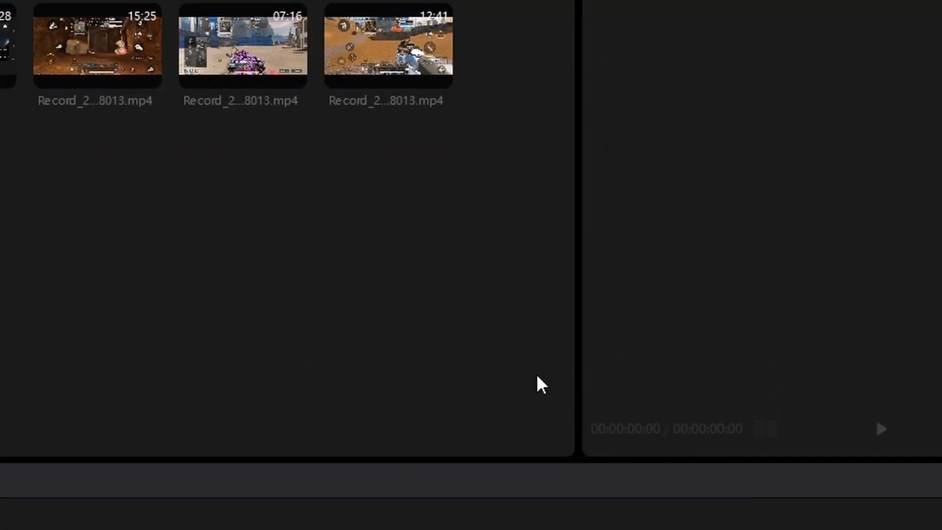
pyautogui.moveTo(375, 210); pyautogui.dragTo(72, 351)
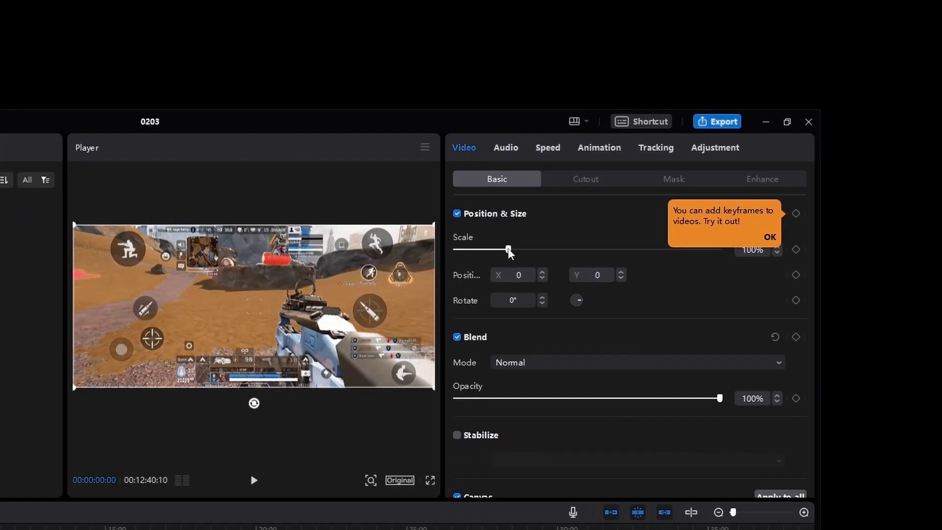
pyautogui.moveTo(508, 248); pyautogui.dragTo(512, 246)
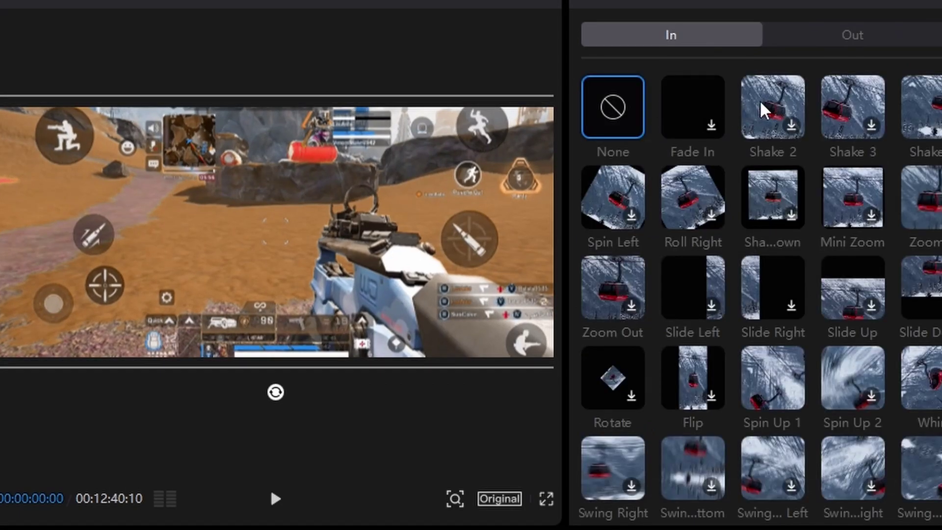
# Give the clip a Shake intro animation, warm its colour temperature, and add the music track underneath.
pyautogui.click(768, 103)
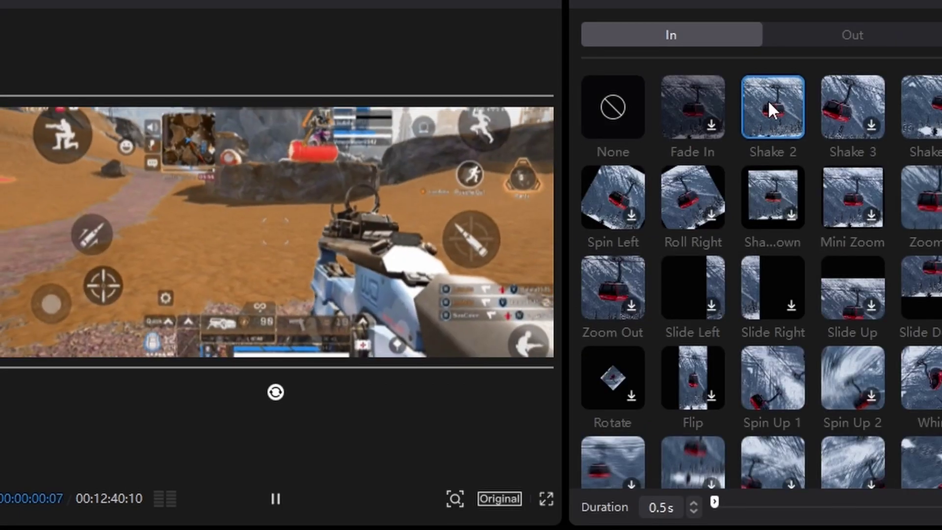
pyautogui.click(861, 103)
pyautogui.click(922, 105)
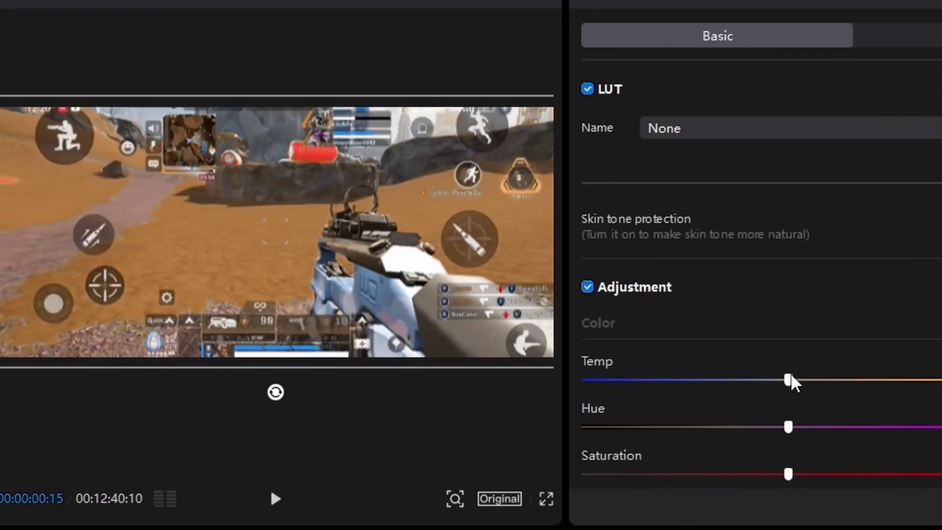
pyautogui.moveTo(788, 379); pyautogui.dragTo(816, 385)
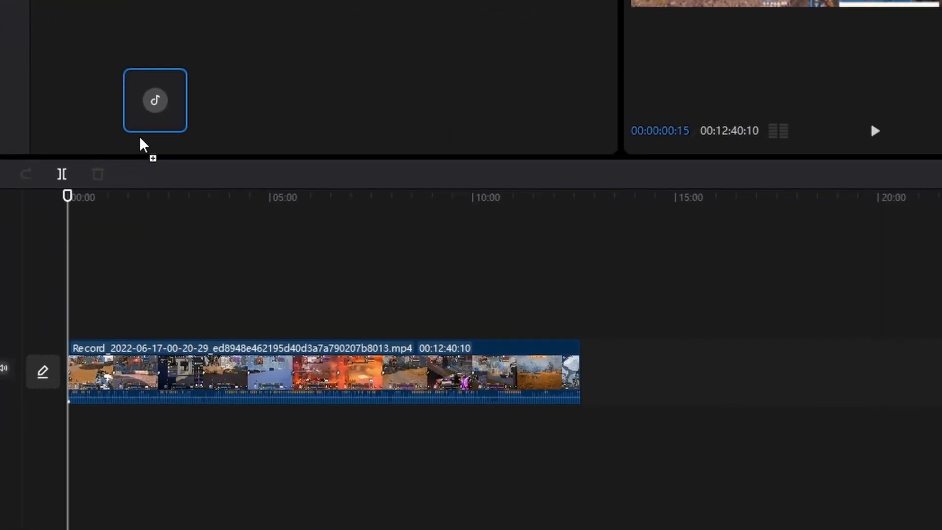
pyautogui.moveTo(142, 145); pyautogui.dragTo(68, 422)
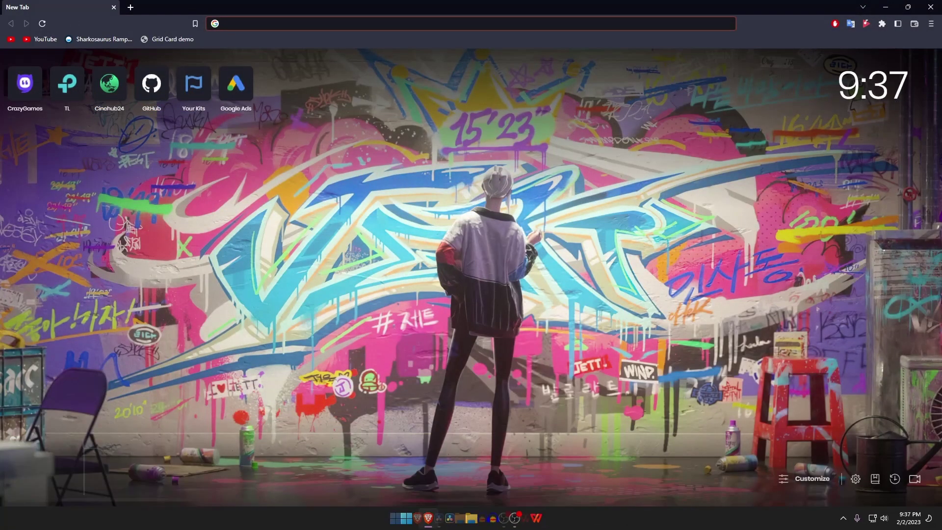
# Go to capcut.com, accept the cookies and download the CapCut installer for Windows.
pyautogui.write('cap')
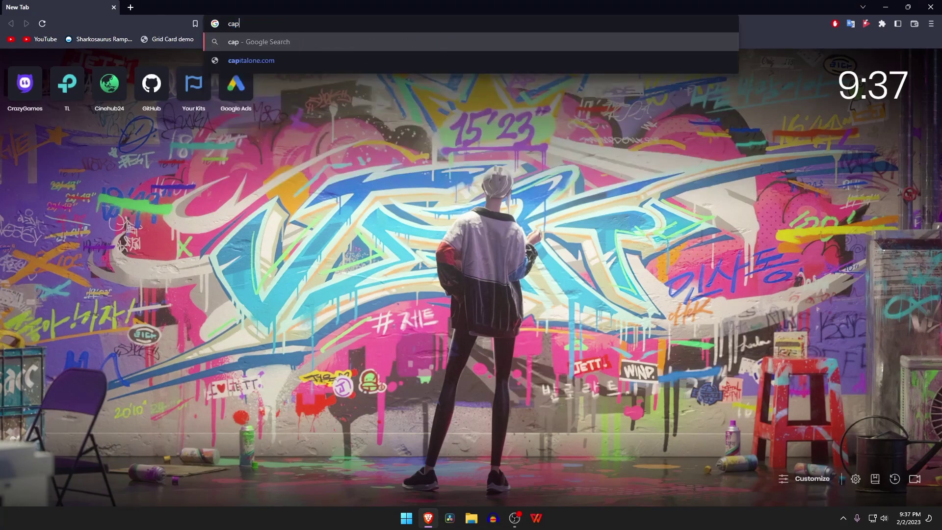
pyautogui.write('cut.com')
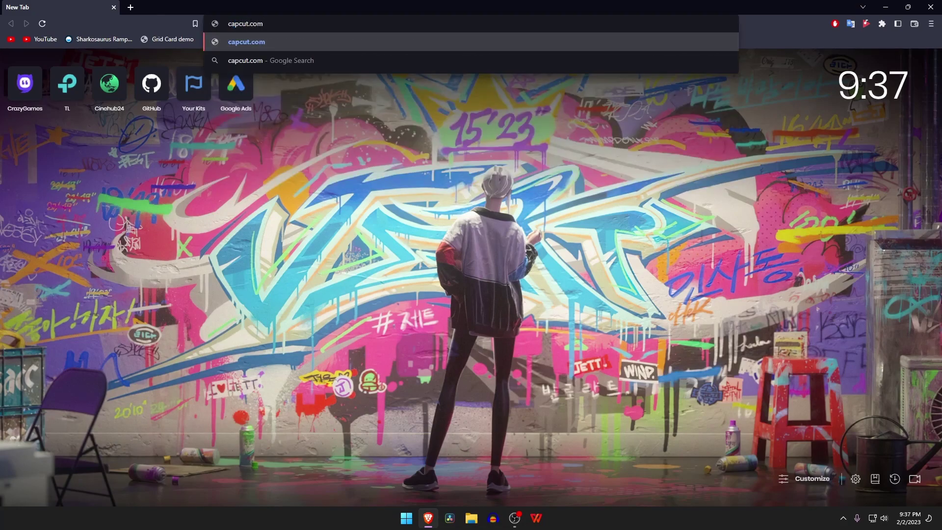
pyautogui.press('Return')
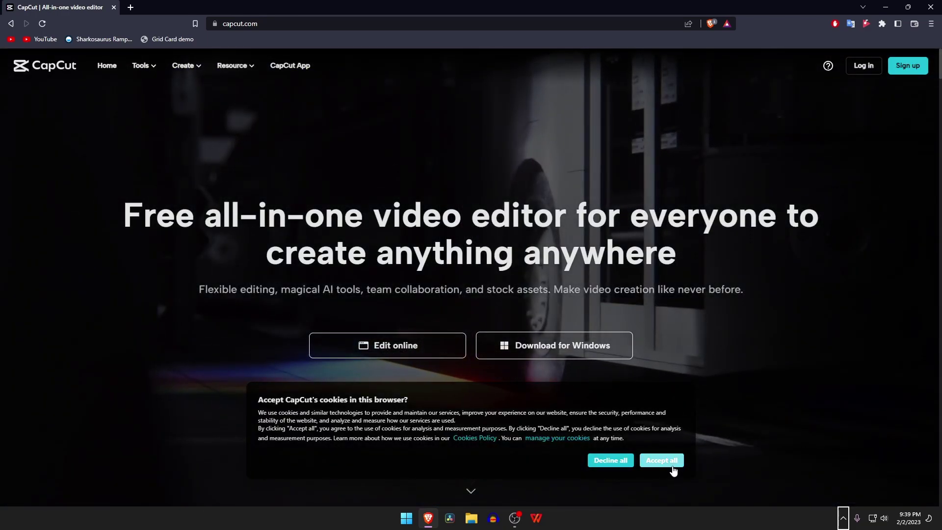
pyautogui.click(672, 462)
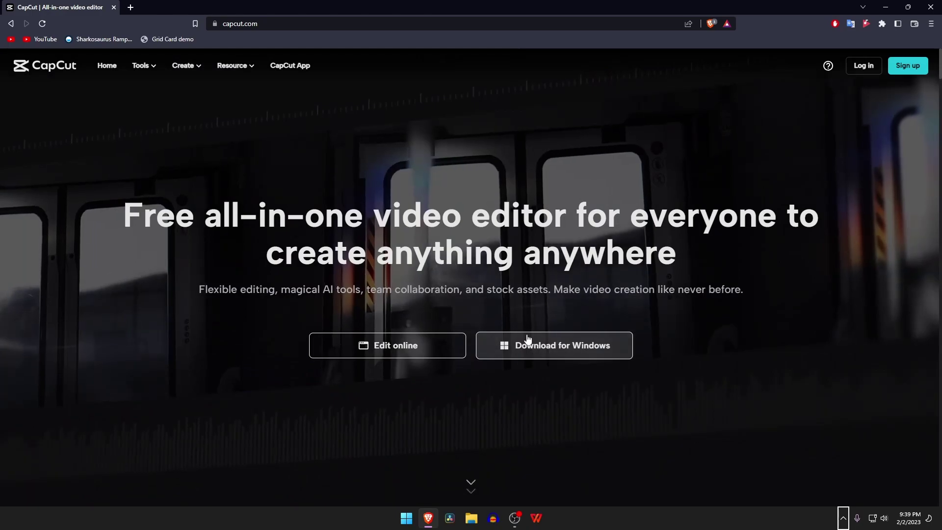
pyautogui.click(568, 357)
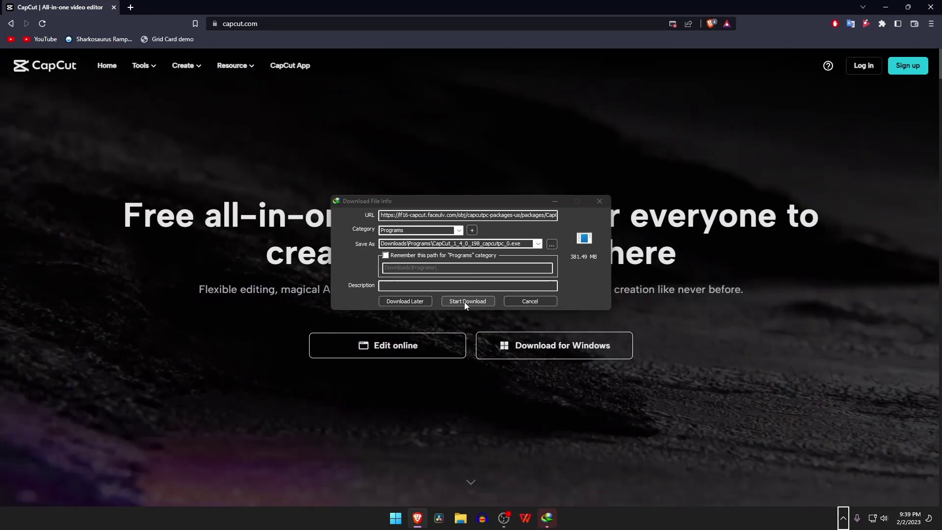
pyautogui.click(464, 302)
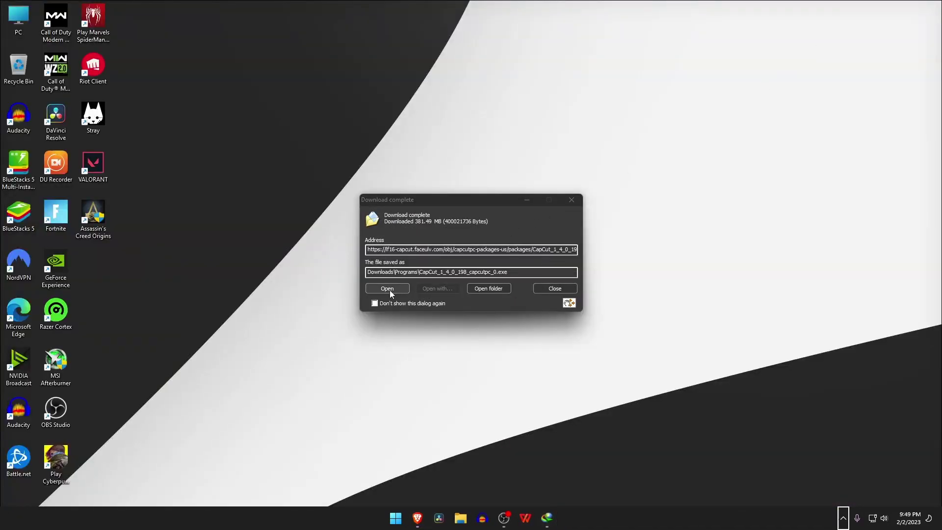
# Run the downloaded CapCut_1_4_0_198_capcutpc_0.exe installer and install CapCut.
pyautogui.click(387, 289)
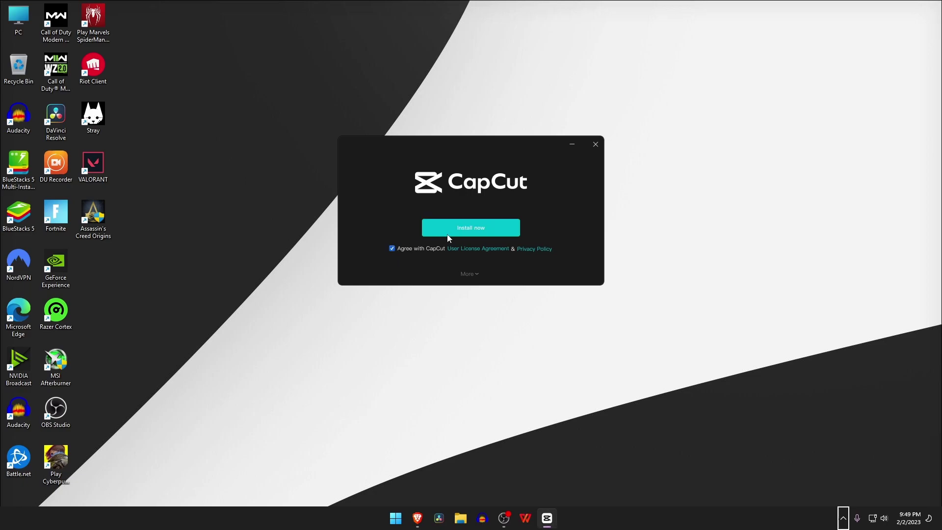
pyautogui.click(473, 232)
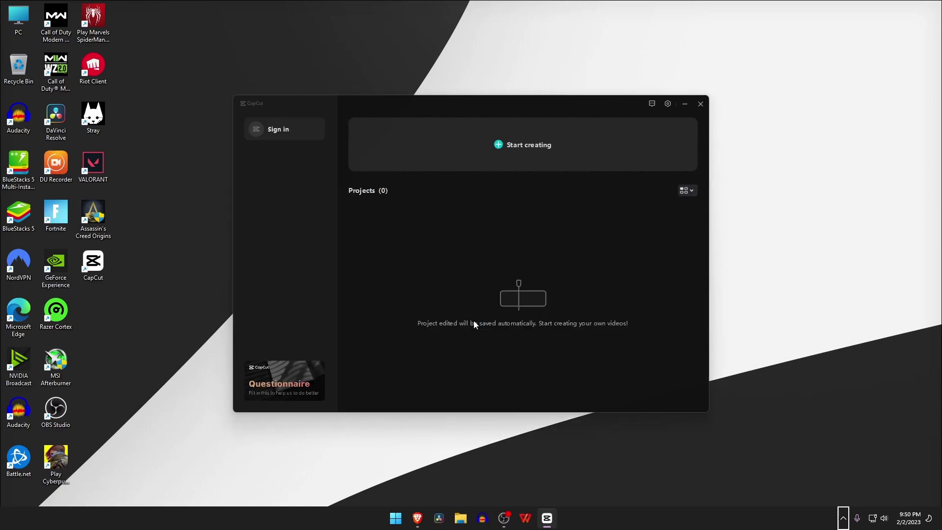
# Start creating a new project from the CapCut home screen.
pyautogui.click(513, 152)
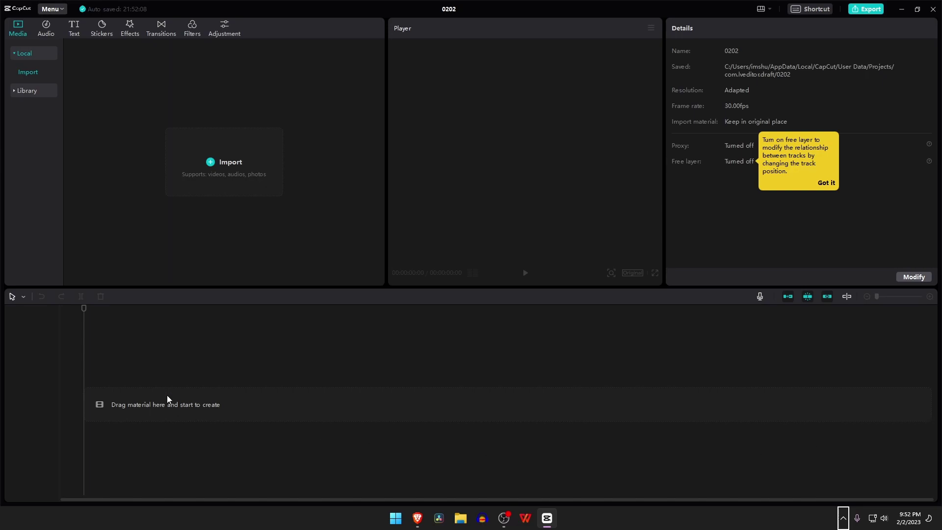
# Import the 12:40 Record_2022-06-17 gameplay recording into the media library.
pyautogui.click(231, 166)
pyautogui.scroll(-2, 269, 201)
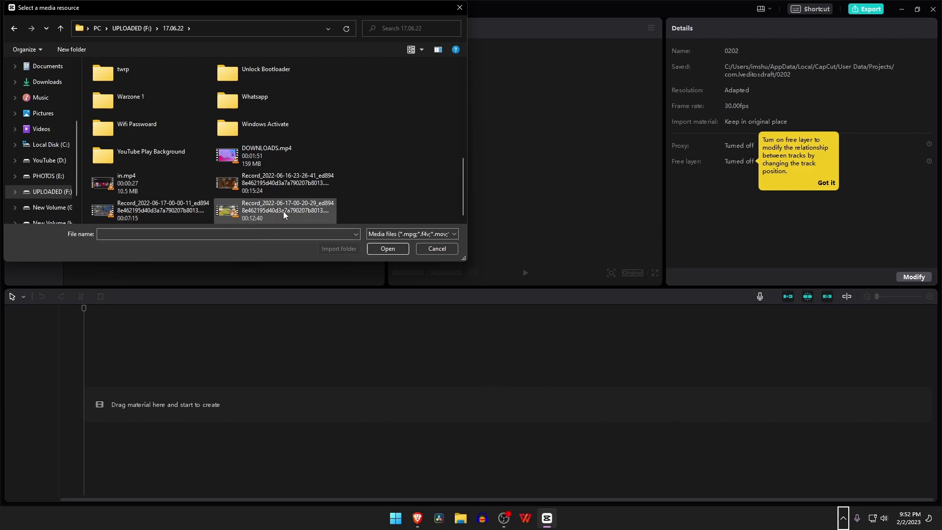
pyautogui.click(276, 211)
pyautogui.click(392, 249)
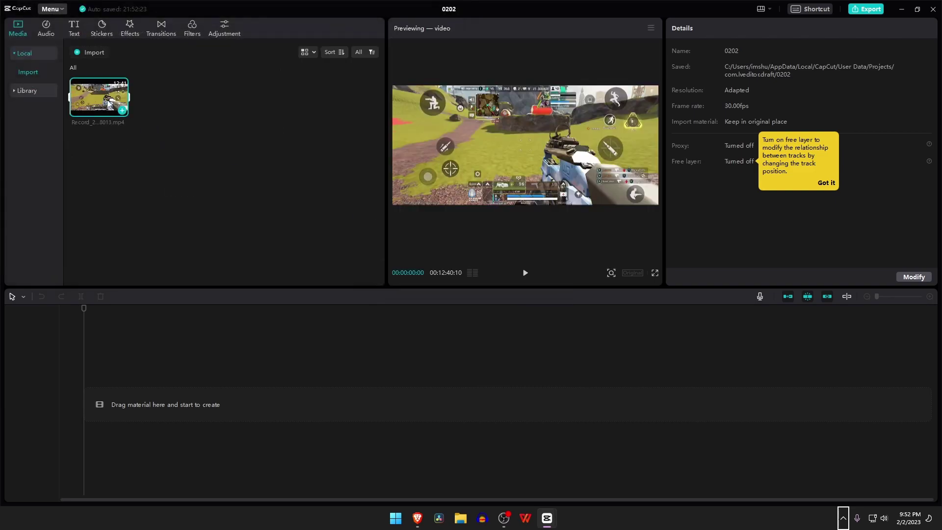
# Preview the imported clip, then import the remaining gameplay recordings.
pyautogui.click(526, 271)
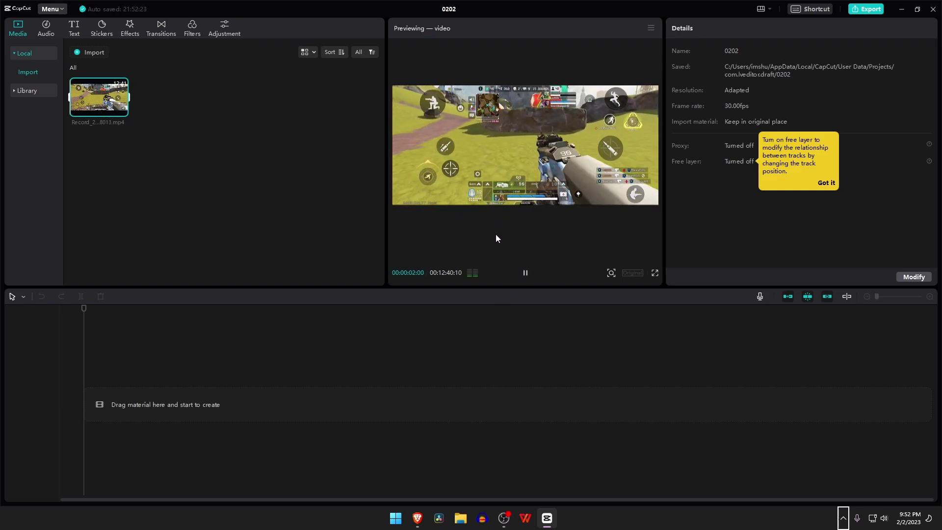
pyautogui.click(523, 271)
pyautogui.click(93, 52)
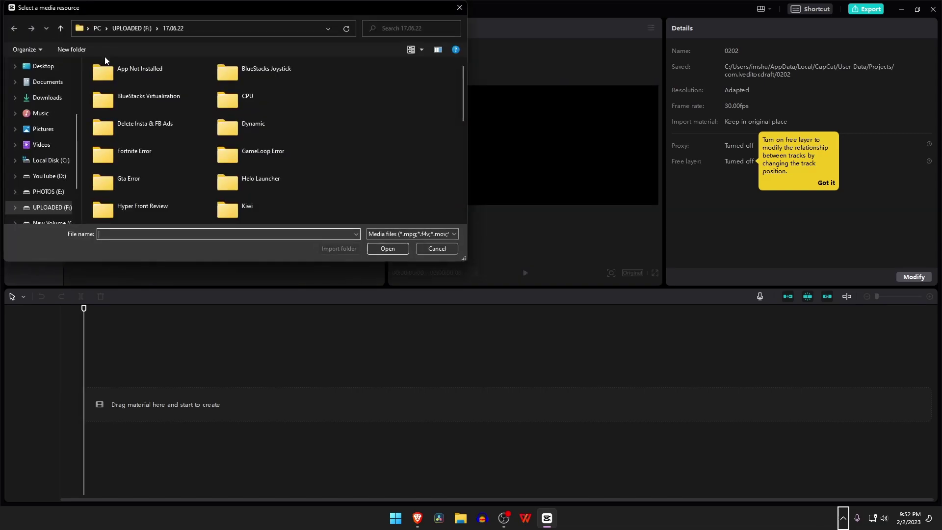
pyautogui.click(275, 208)
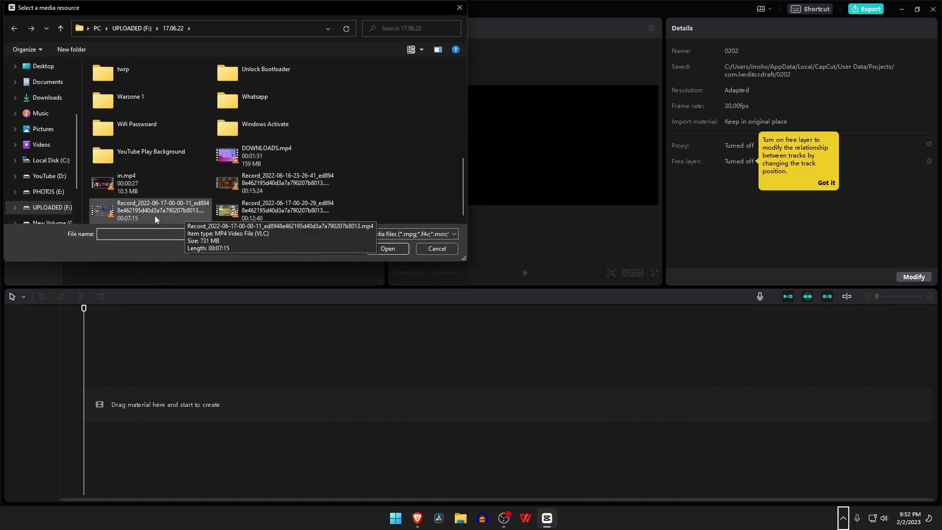
pyautogui.click(388, 249)
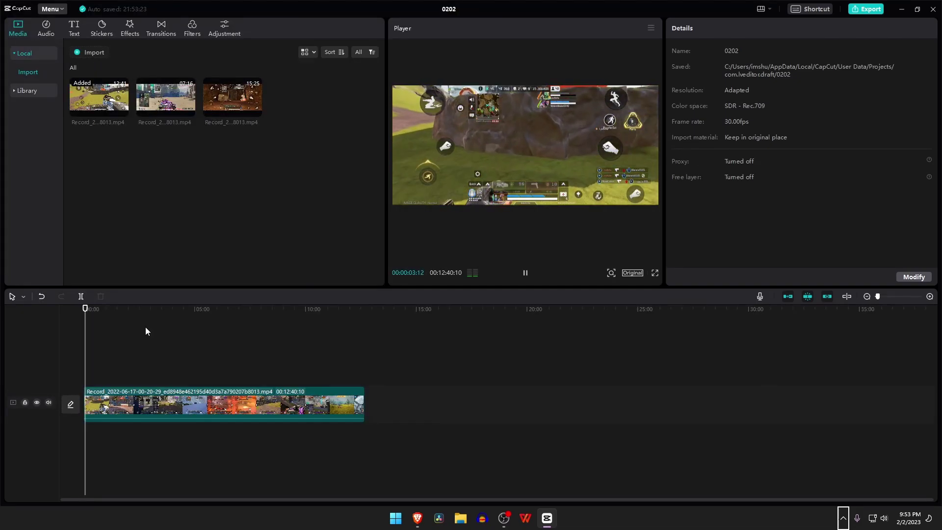
# Place the second and third recordings after the first on the timeline.
pyautogui.press('space')
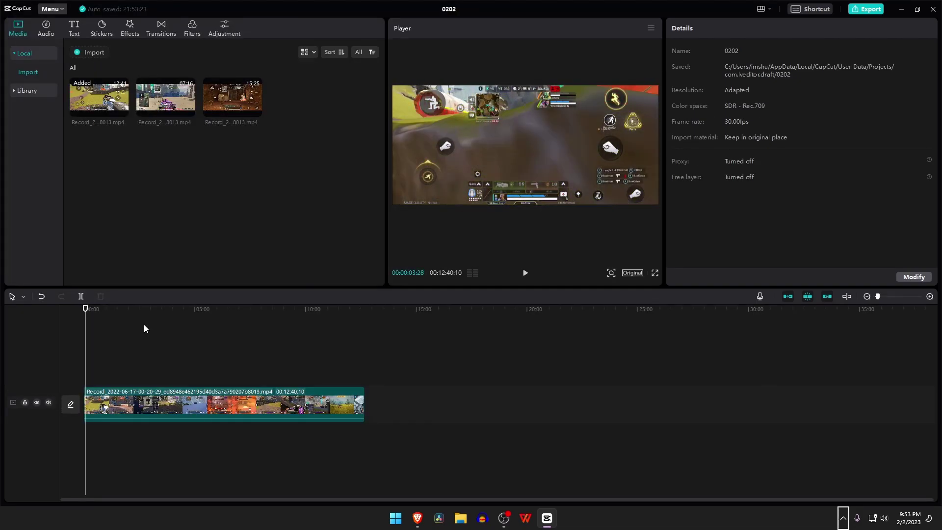
pyautogui.moveTo(167, 98); pyautogui.dragTo(382, 402)
pyautogui.moveTo(245, 107); pyautogui.dragTo(591, 405)
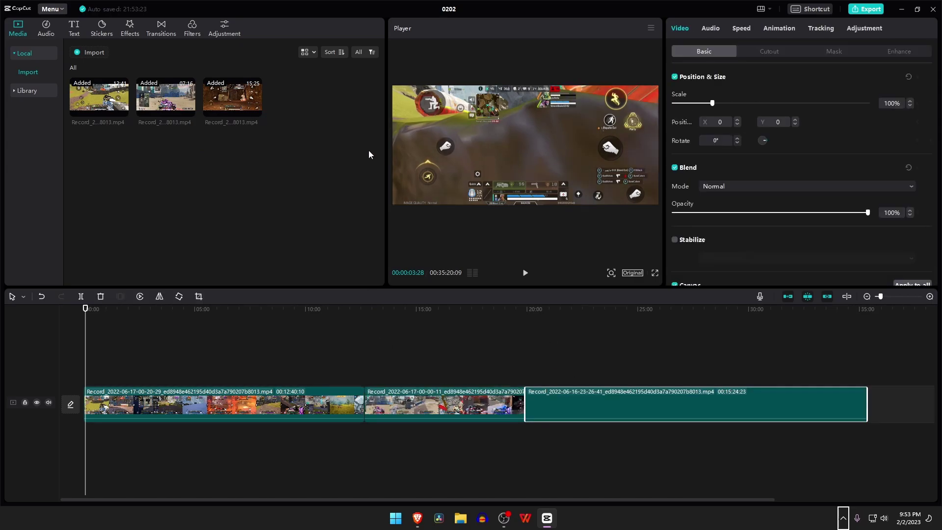
# Split the first recording at about 8:46 and delete its end piece.
pyautogui.click(508, 351)
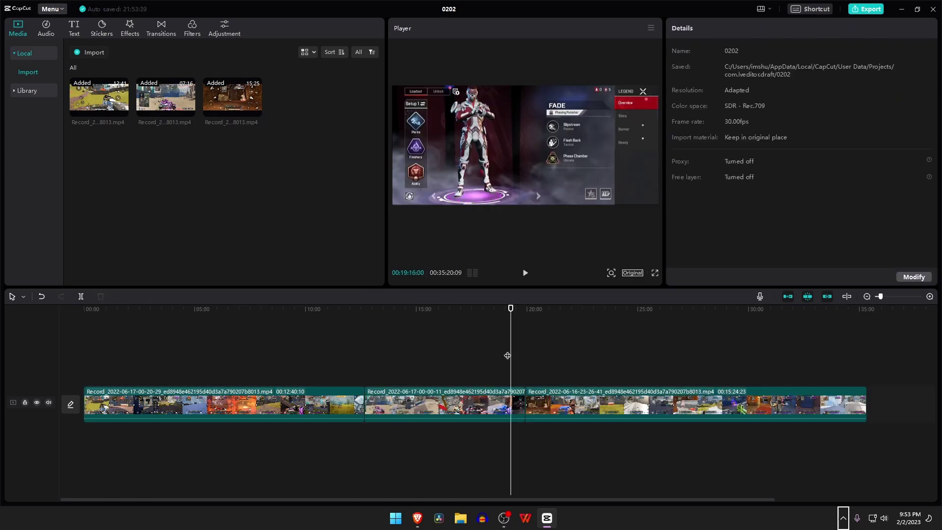
pyautogui.click(278, 346)
pyautogui.click(337, 404)
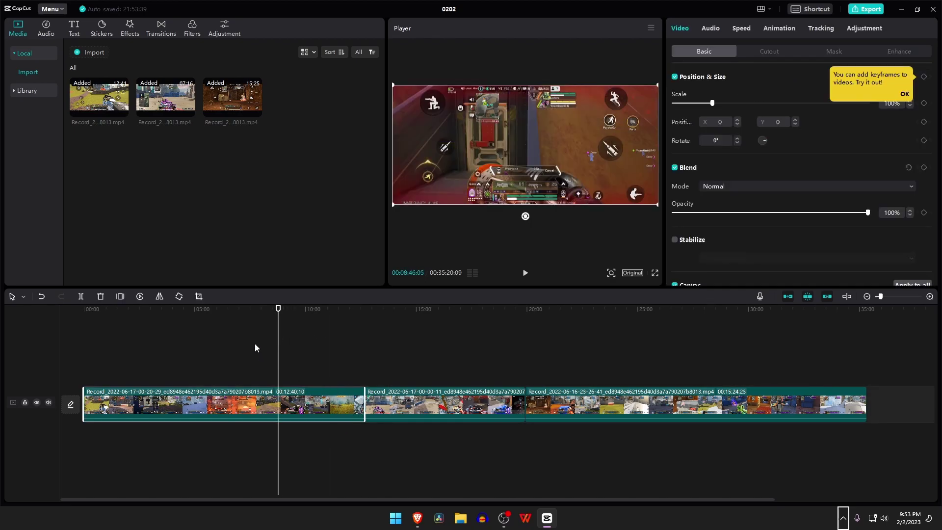
pyautogui.hotkey('ctrl', 'b')
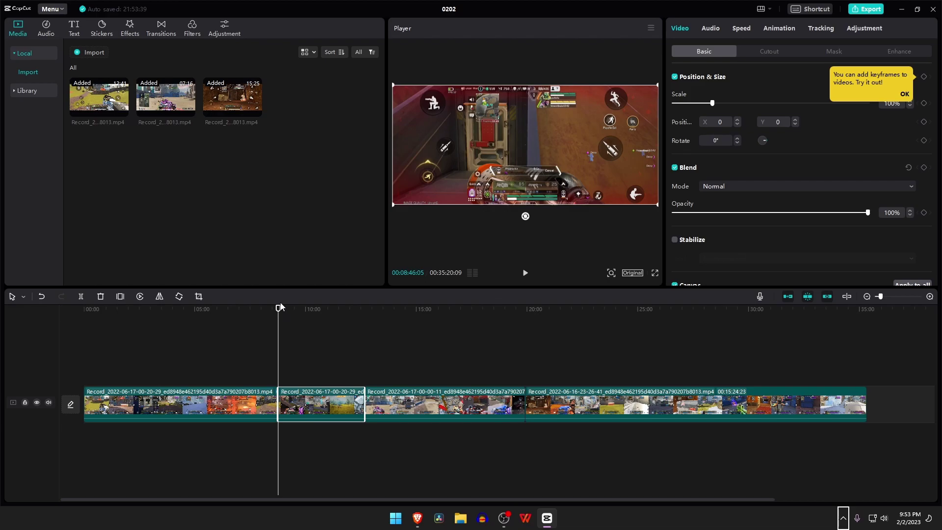
pyautogui.moveTo(278, 308); pyautogui.dragTo(252, 308)
pyautogui.rightClick(327, 406)
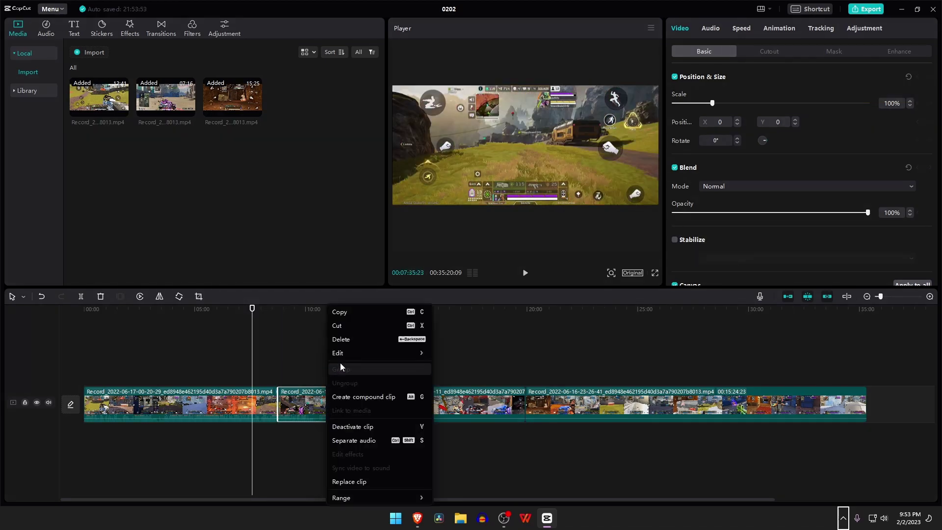
pyautogui.click(423, 341)
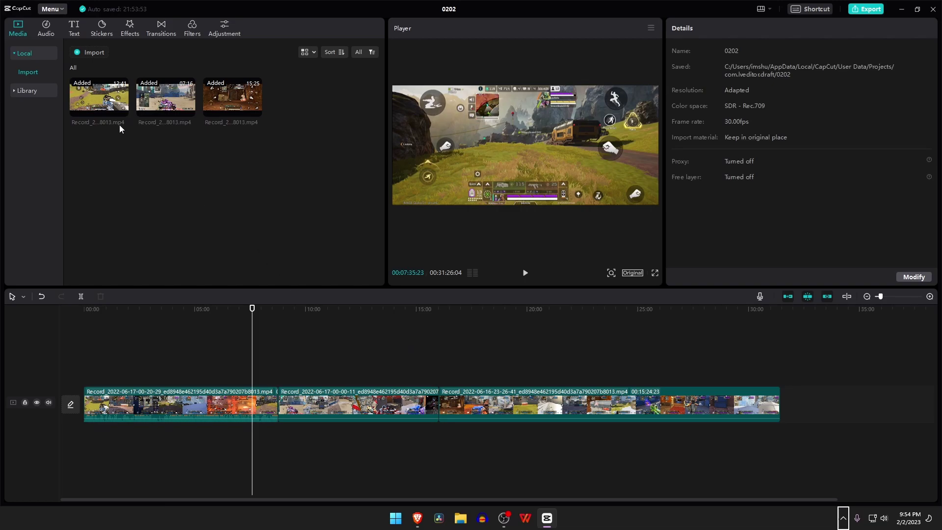
# Import the Cyberpunk Gaming Electro mp3 from Downloads and drop it on an audio track below the video.
pyautogui.click(93, 55)
pyautogui.click(42, 104)
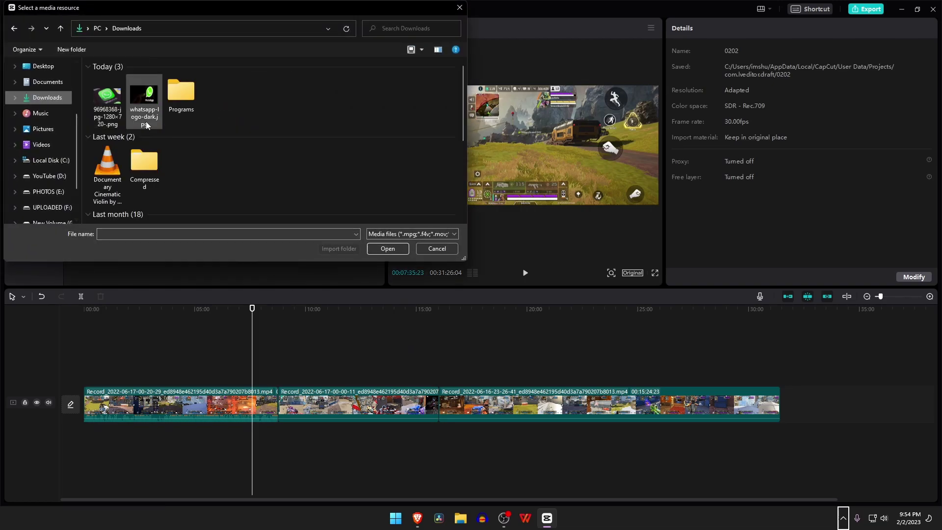
pyautogui.scroll(-5, 199, 143)
pyautogui.click(327, 128)
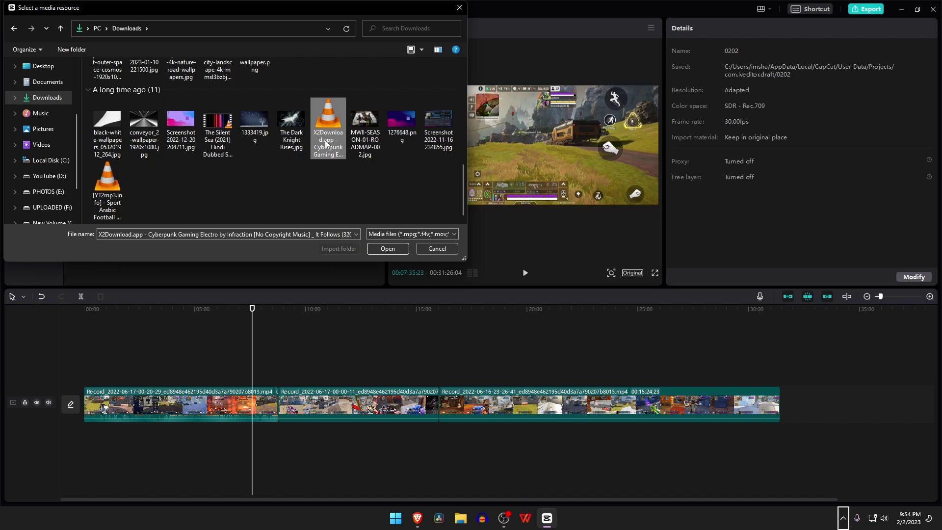
pyautogui.click(386, 248)
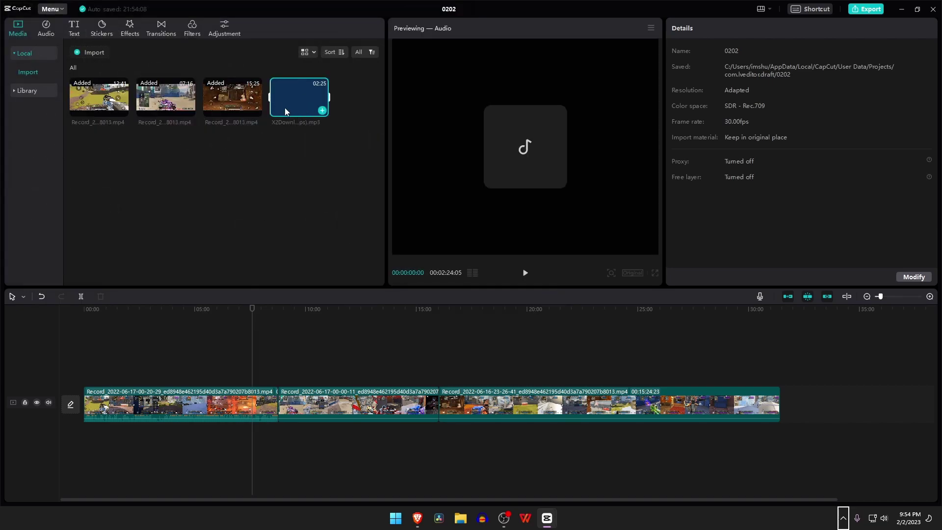
pyautogui.click(295, 173)
pyautogui.moveTo(293, 109); pyautogui.dragTo(84, 443)
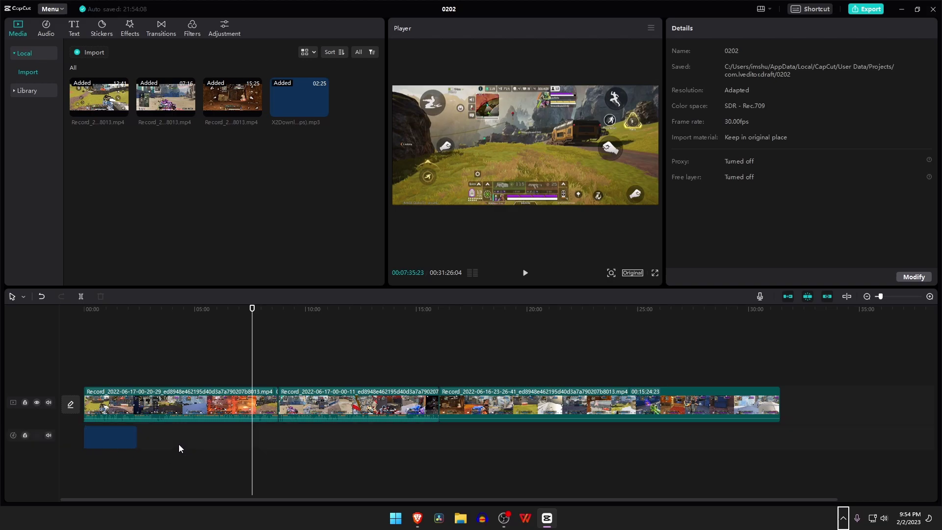
pyautogui.click(95, 340)
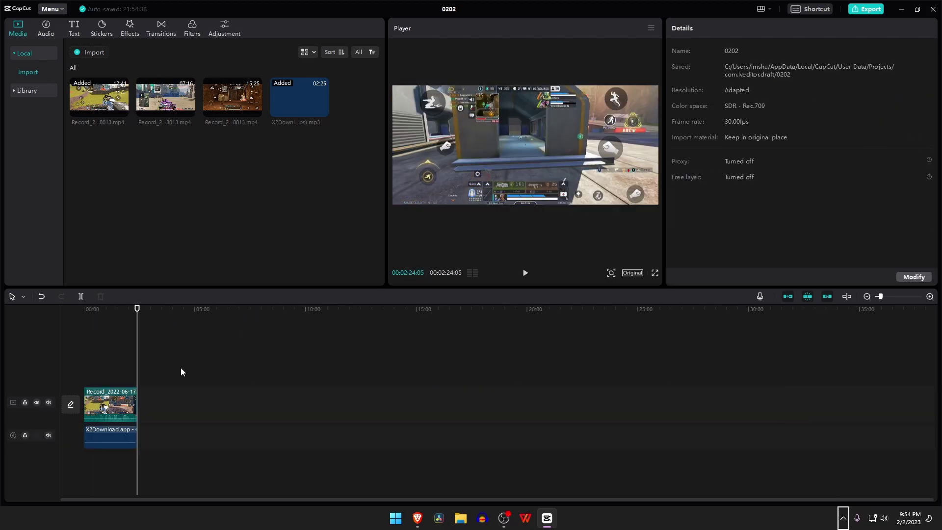
# Title the export 'Apex Legends Mobile' and keep 1080P, recommended bit rate, H.264 and mp4.
pyautogui.click(864, 10)
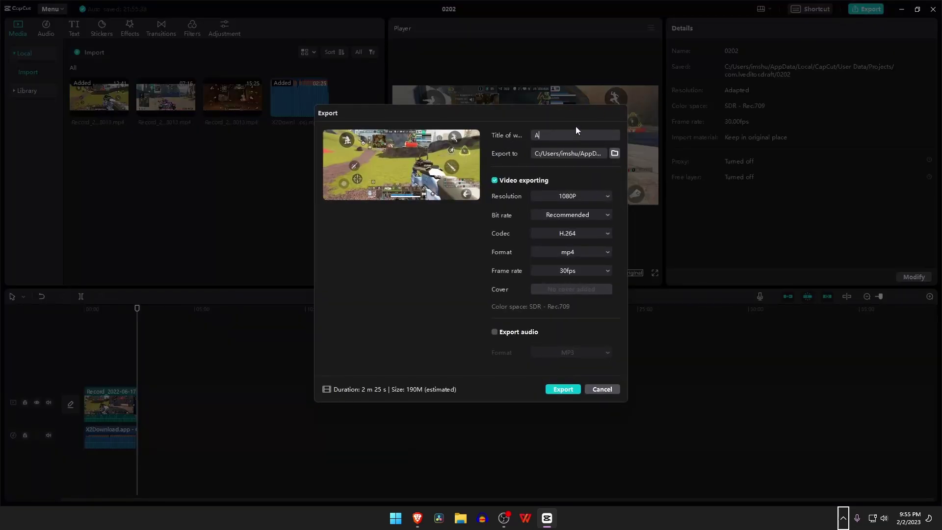
pyautogui.write('ds Mobile')
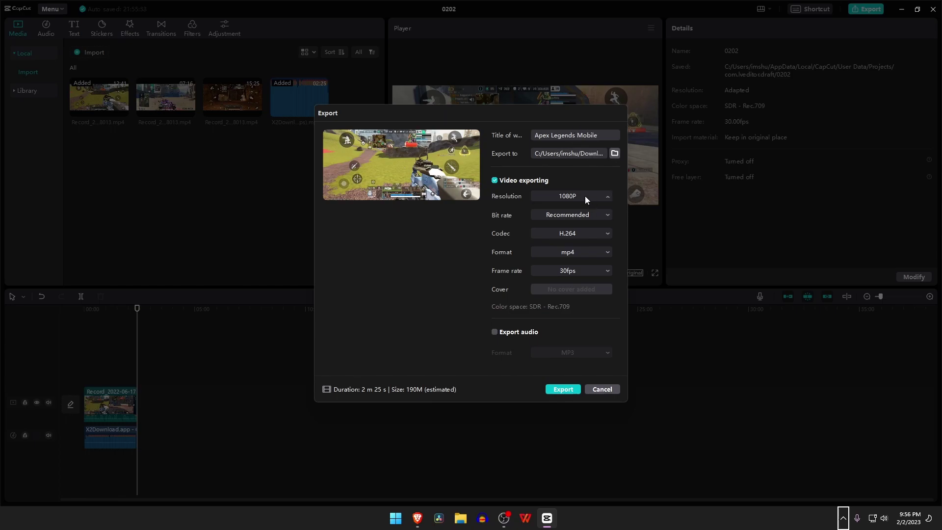
pyautogui.click(585, 196)
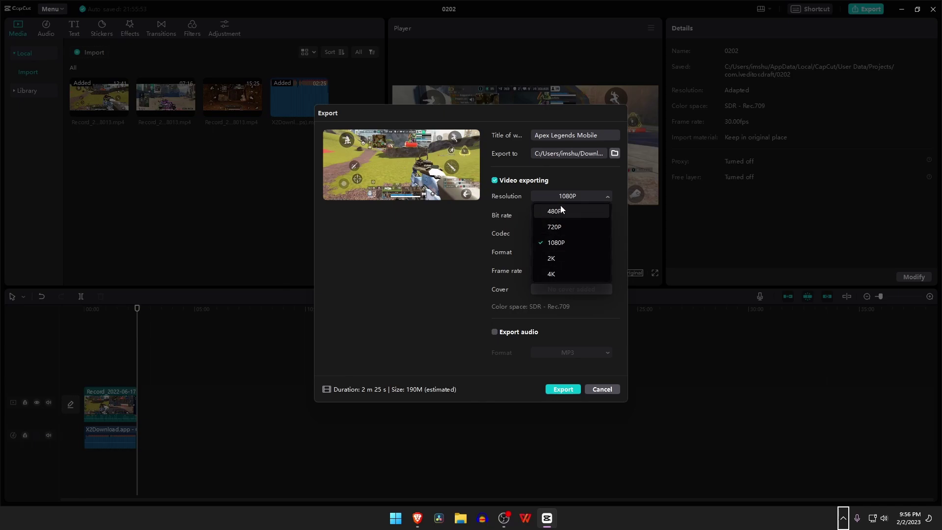
pyautogui.click(577, 196)
pyautogui.click(577, 218)
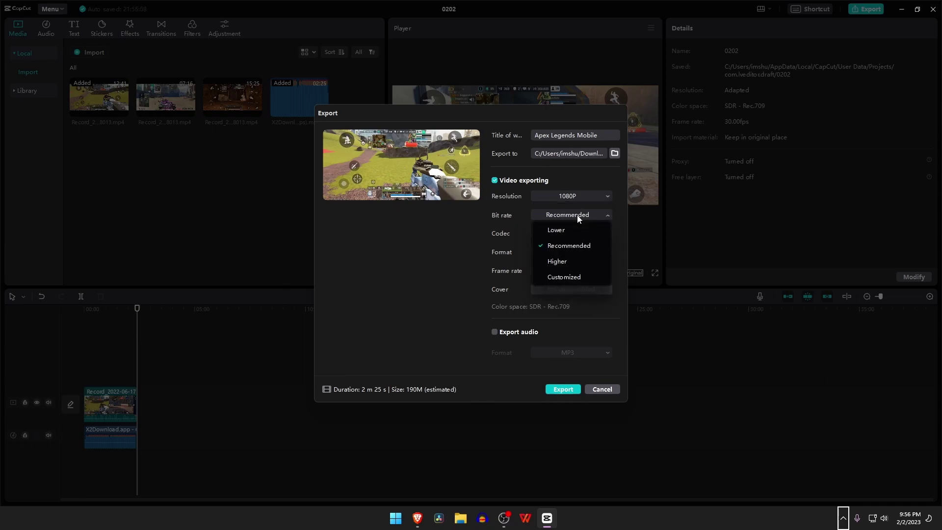
pyautogui.click(577, 216)
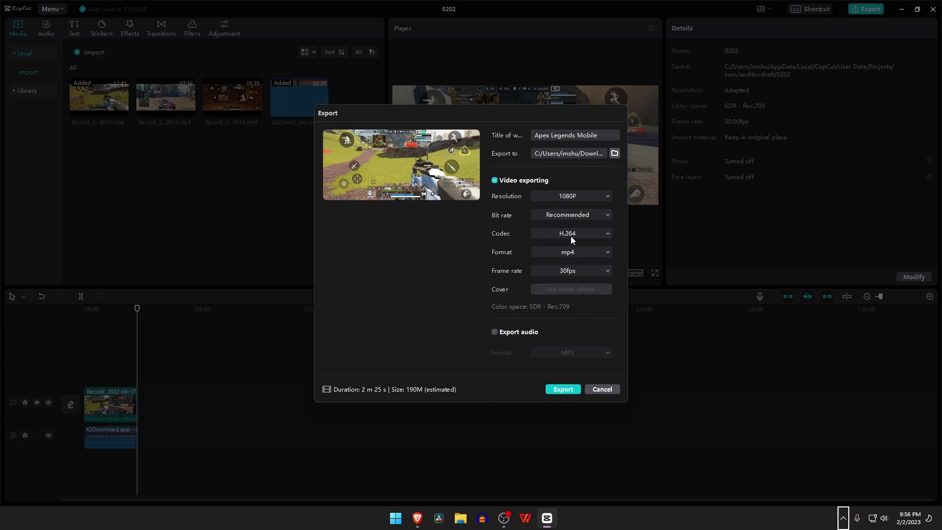
pyautogui.click(570, 236)
pyautogui.click(573, 232)
pyautogui.click(573, 252)
pyautogui.click(574, 253)
# Set the frame rate to 60fps and leave separate audio export off.
pyautogui.click(574, 268)
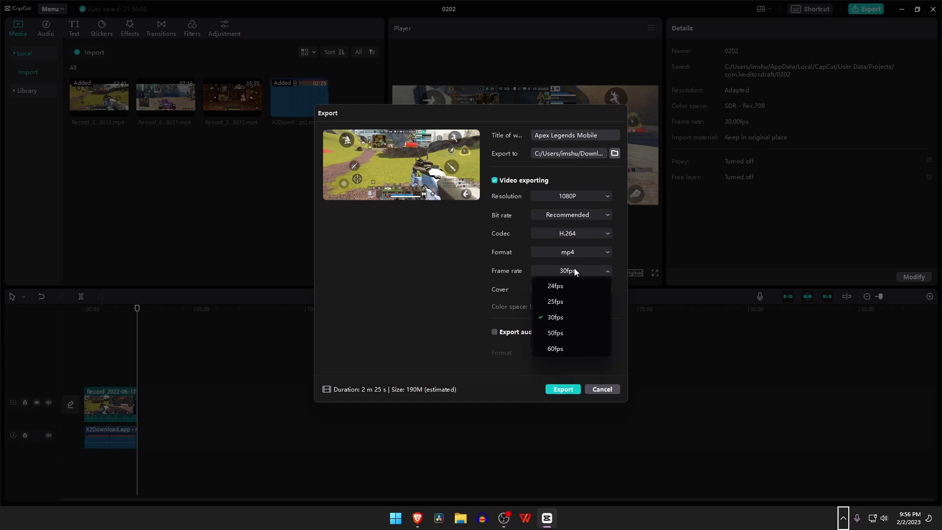
pyautogui.click(563, 349)
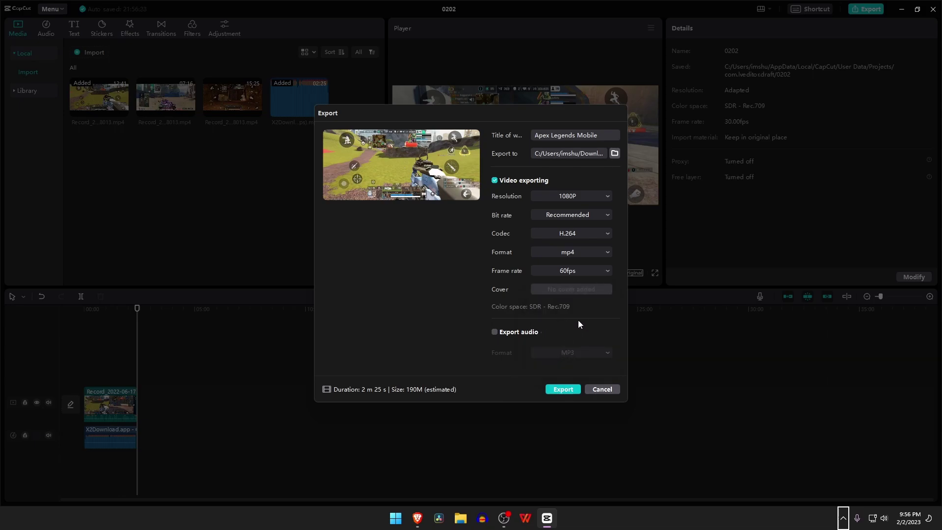
pyautogui.click(495, 332)
pyautogui.click(494, 333)
# Render the 'Apex Legends Mobile' video as a 1080P 60fps mp4.
pyautogui.click(564, 388)
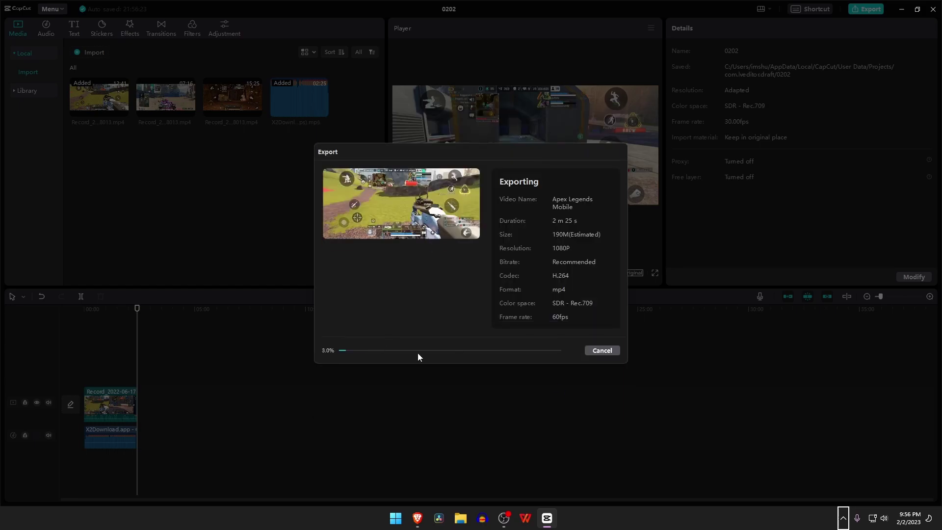